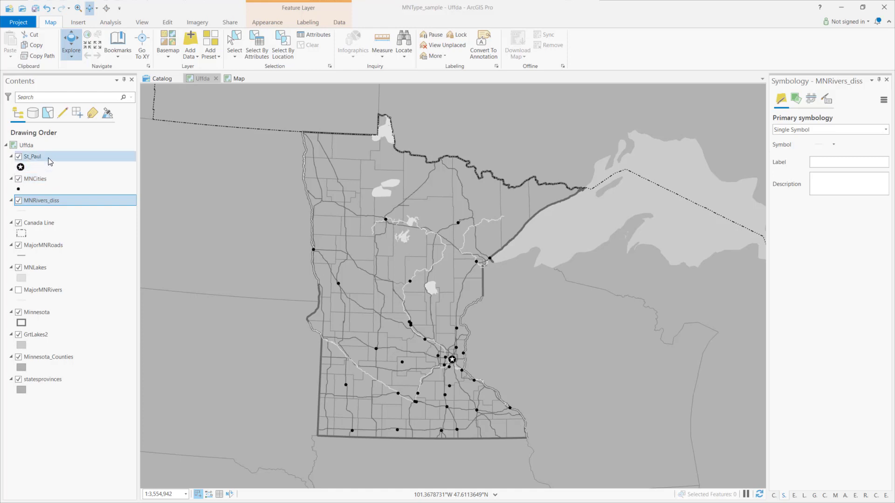
- Show the MNCities symbology settings and list the available primary symbology types
{"action": "left_click", "coordinate": [43, 185]}
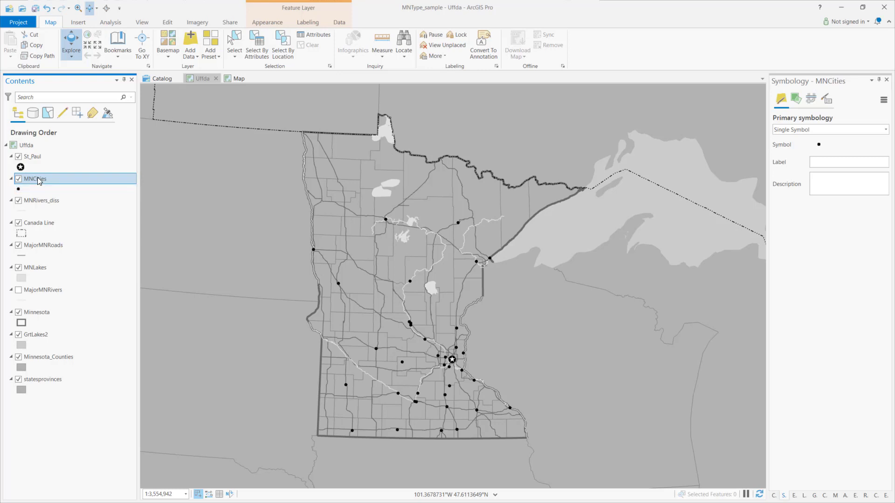
{"action": "right_click", "coordinate": [38, 179]}
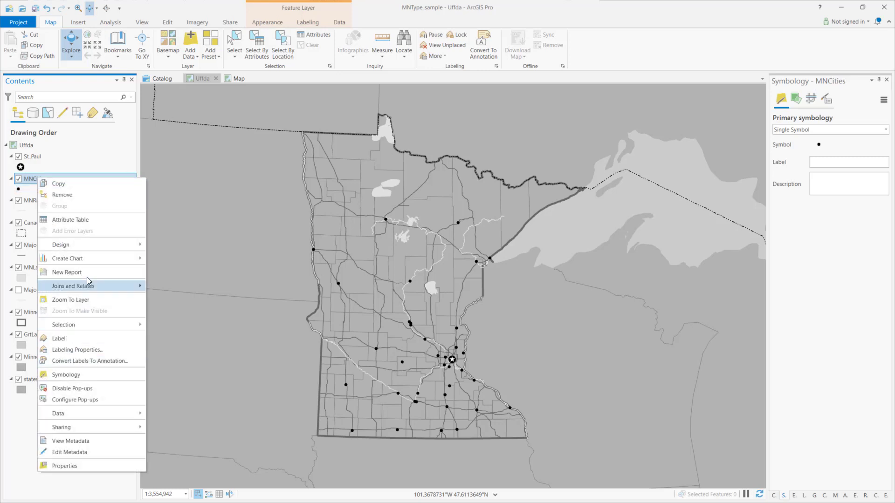
{"action": "left_click", "coordinate": [81, 376]}
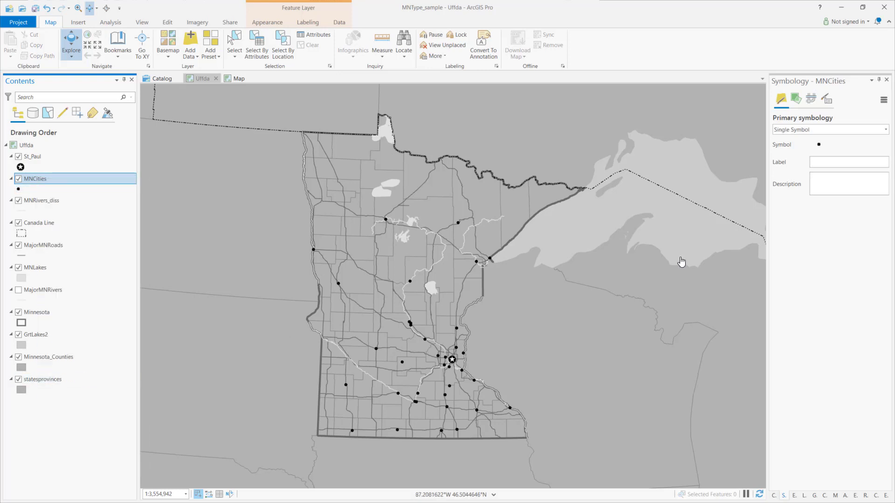
{"action": "left_click", "coordinate": [869, 132]}
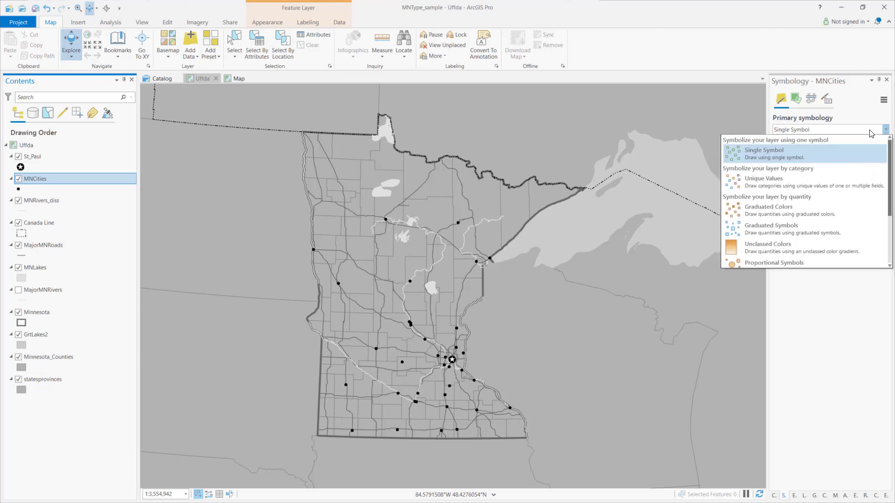
- Switch MNCities to Graduated Symbols on the POP2007 field with 3 classes
{"action": "left_click", "coordinate": [788, 232]}
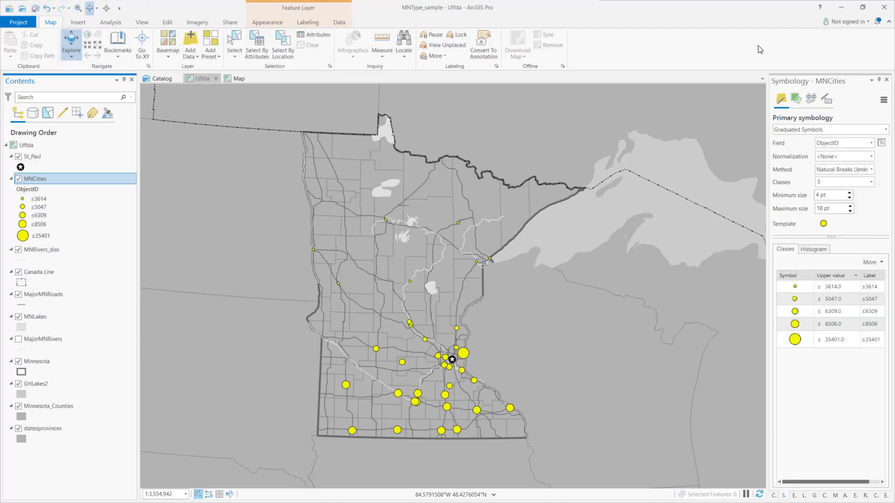
{"action": "left_click", "coordinate": [870, 183]}
{"action": "left_click", "coordinate": [871, 184]}
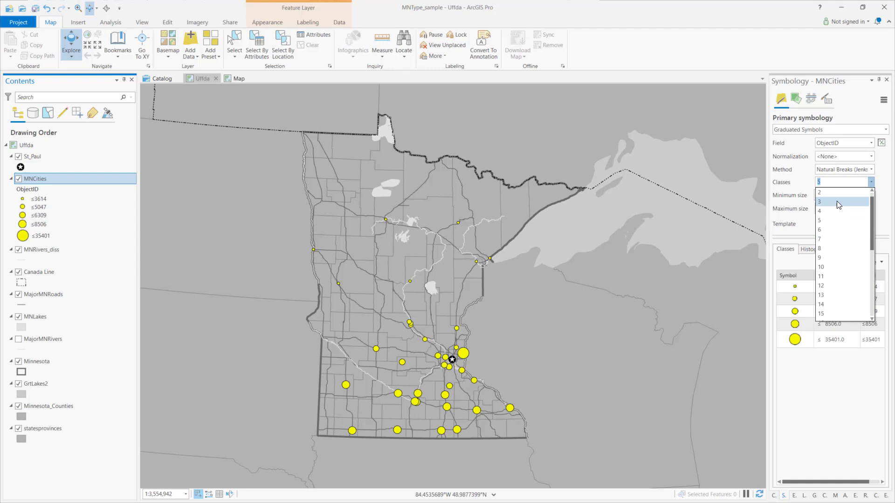
{"action": "left_click", "coordinate": [861, 144]}
{"action": "left_click", "coordinate": [862, 145]}
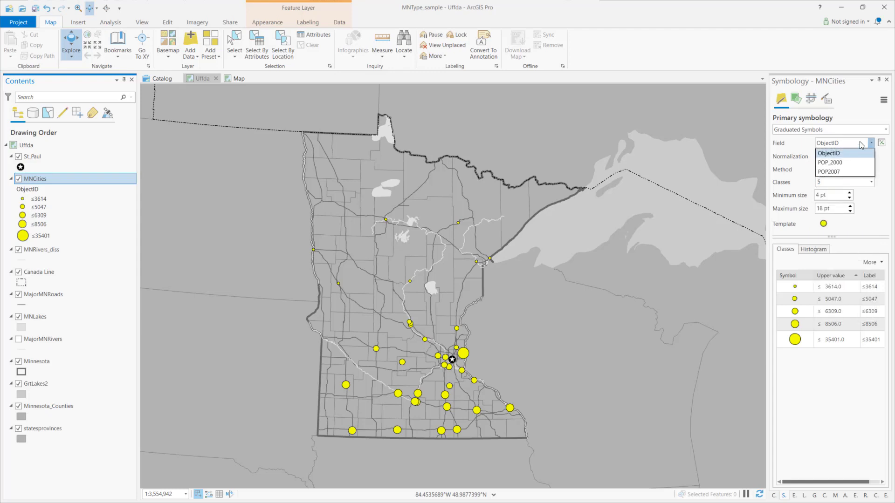
{"action": "left_click", "coordinate": [847, 171]}
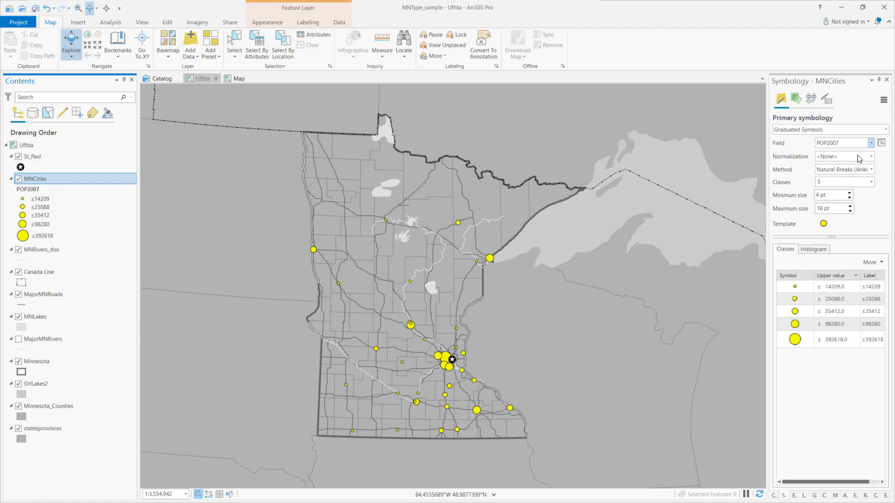
{"action": "left_click", "coordinate": [871, 182]}
{"action": "left_click", "coordinate": [833, 211]}
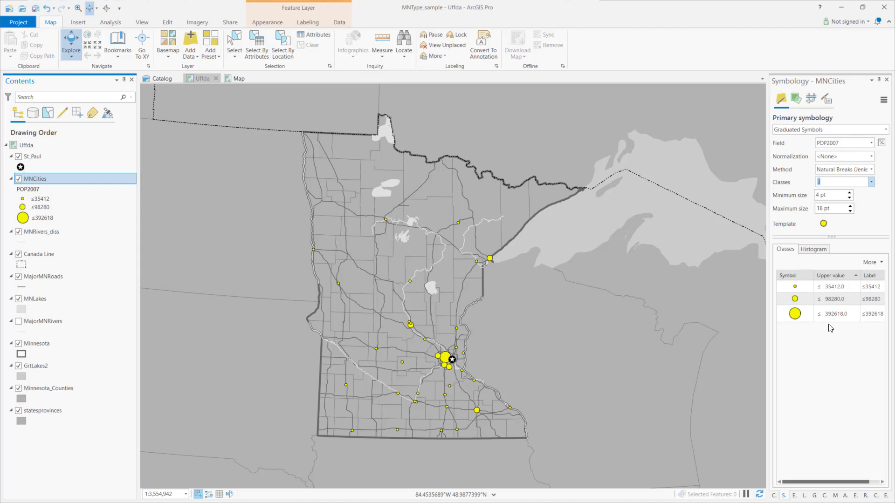
- Set manual class breaks at 50000 and 100000 and lower the maximum symbol size to 12 pt
{"action": "left_click", "coordinate": [841, 290]}
{"action": "left_click", "coordinate": [839, 286]}
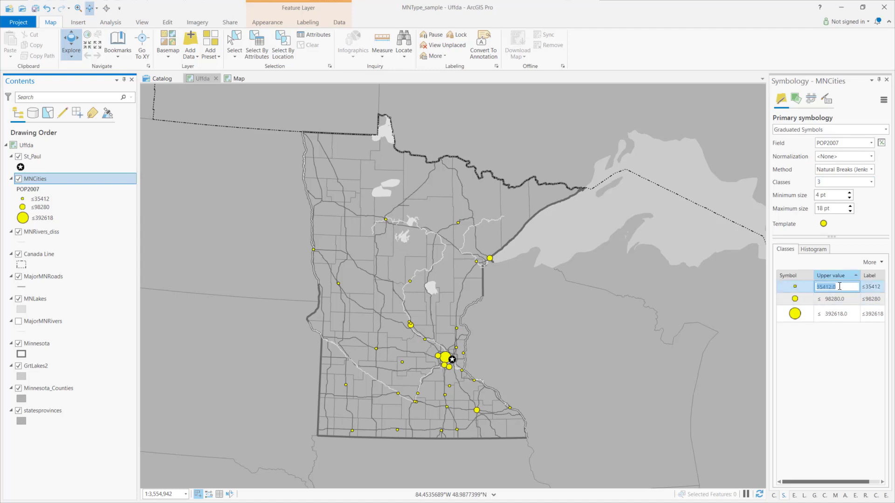
{"action": "type", "text": "50000"}
{"action": "key", "text": "Return"}
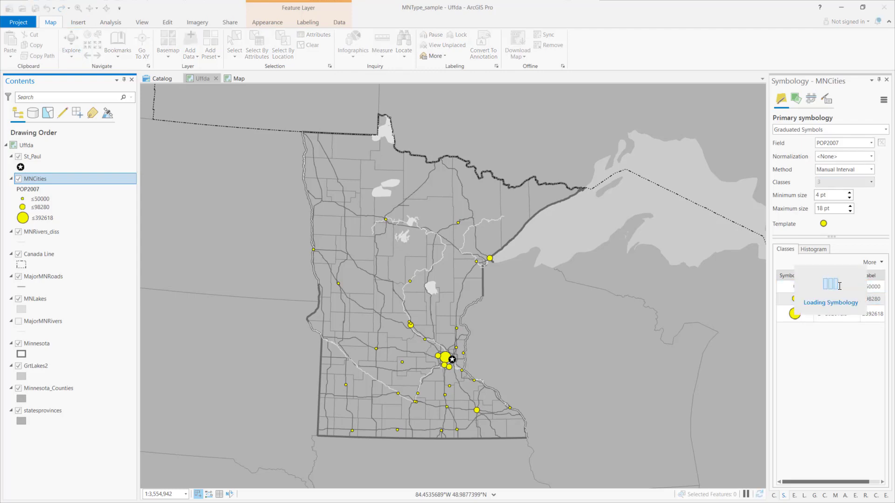
{"action": "left_click", "coordinate": [831, 300]}
{"action": "left_click", "coordinate": [832, 300]}
{"action": "type", "text": "100000"}
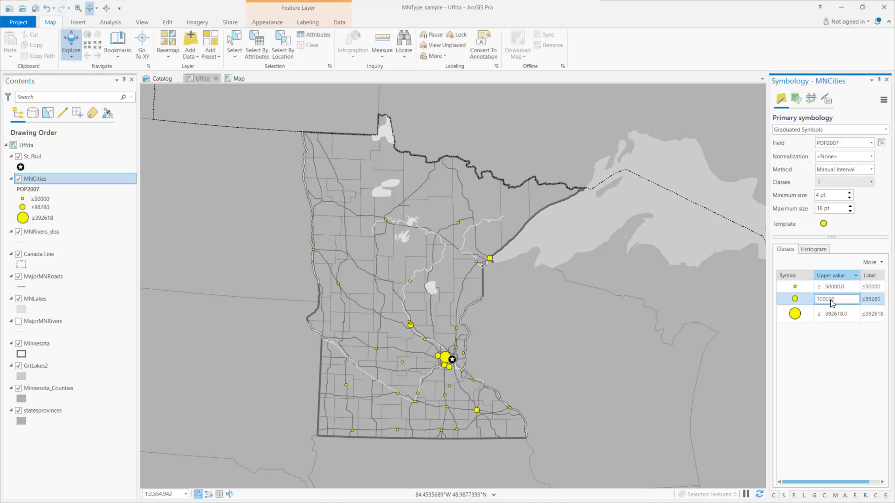
{"action": "key", "text": "Return"}
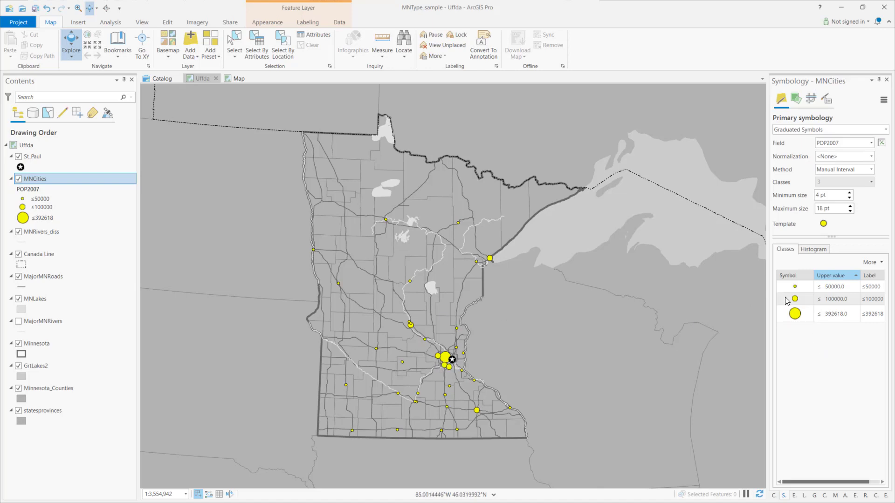
{"action": "left_click", "coordinate": [851, 212]}
{"action": "left_click", "coordinate": [851, 212]}
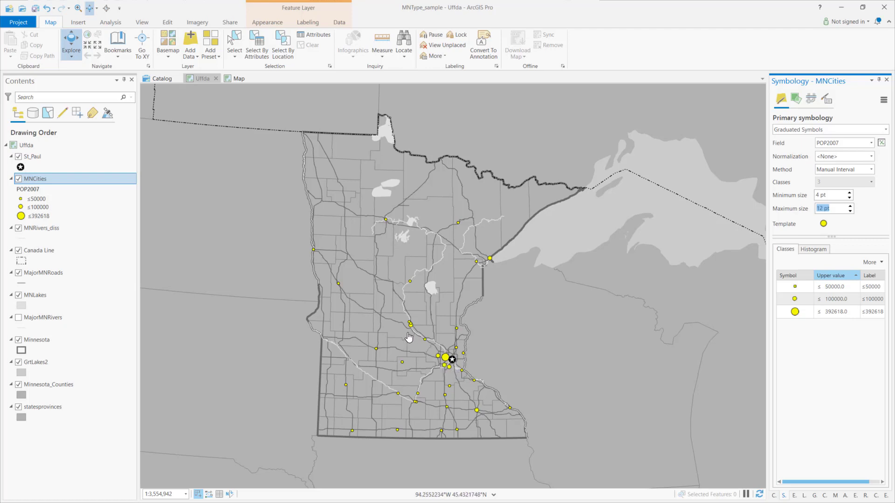
- Give the ≤100000 class symbol a size of 7 pt and apply it to the map
{"action": "left_click", "coordinate": [804, 300]}
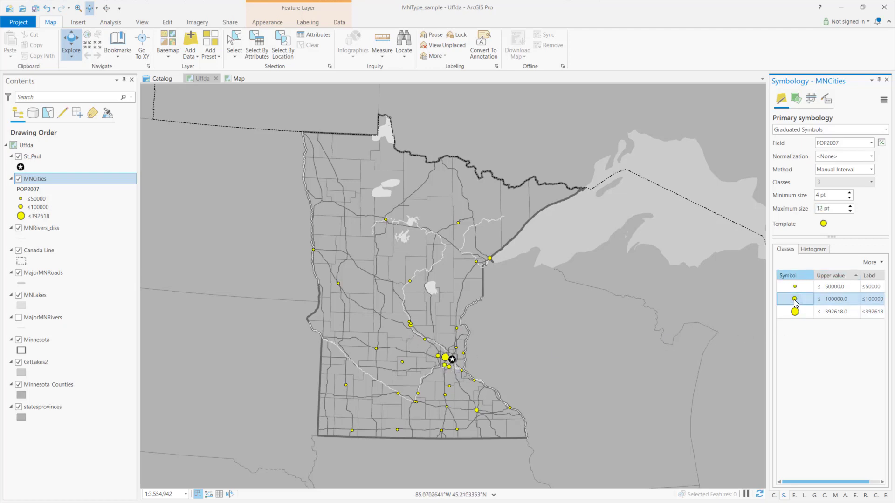
{"action": "left_click", "coordinate": [796, 302]}
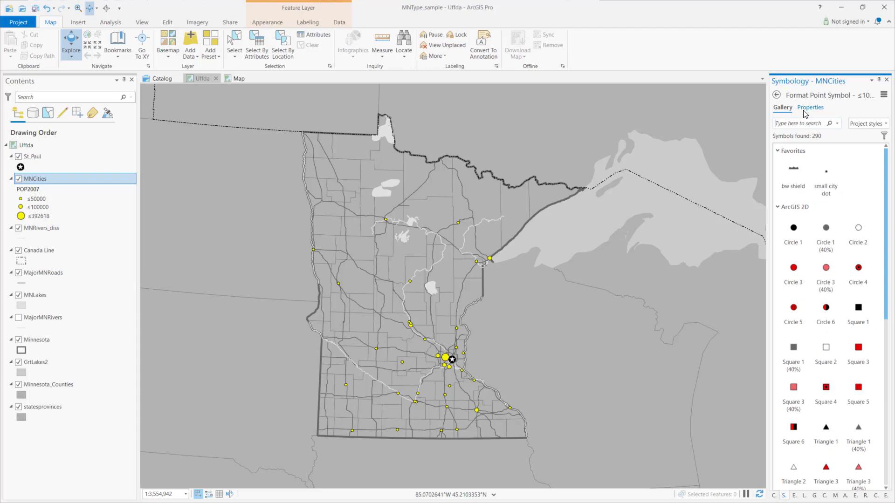
{"action": "left_click", "coordinate": [805, 109]}
{"action": "left_click", "coordinate": [886, 164]}
{"action": "left_click", "coordinate": [885, 164]}
{"action": "left_click", "coordinate": [842, 484]}
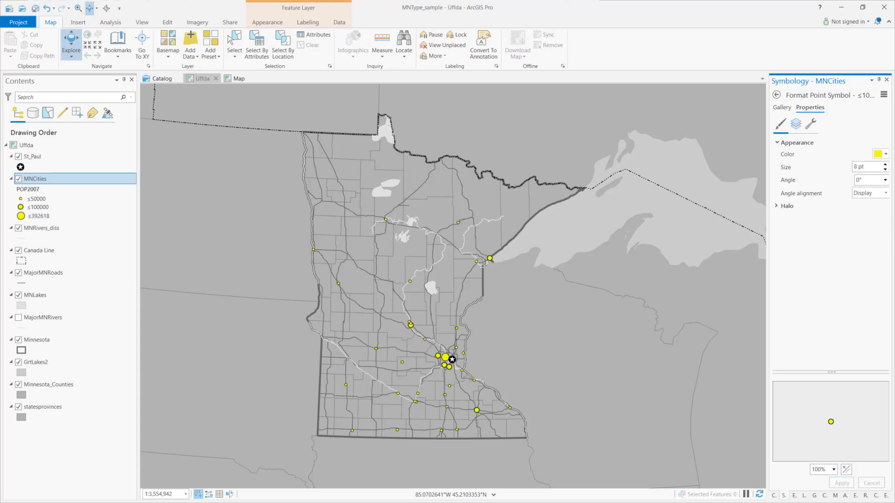
{"action": "left_click", "coordinate": [885, 170]}
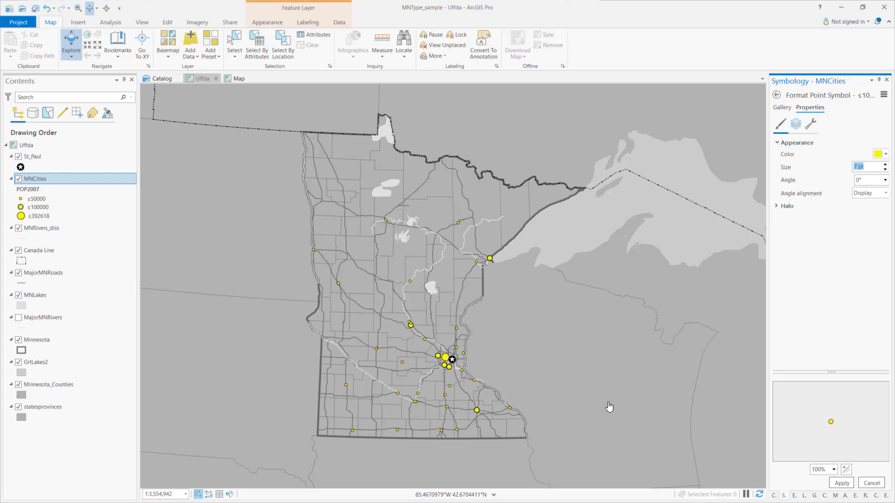
{"action": "left_click", "coordinate": [842, 483]}
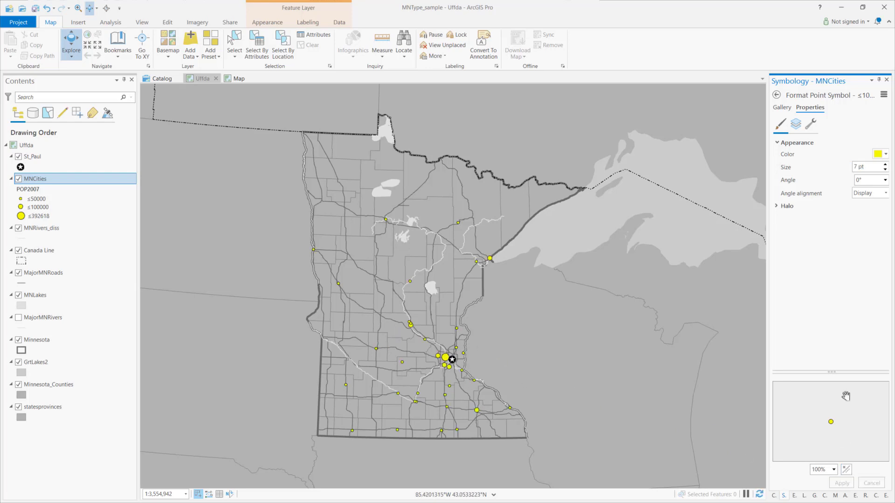
{"action": "left_click", "coordinate": [776, 95]}
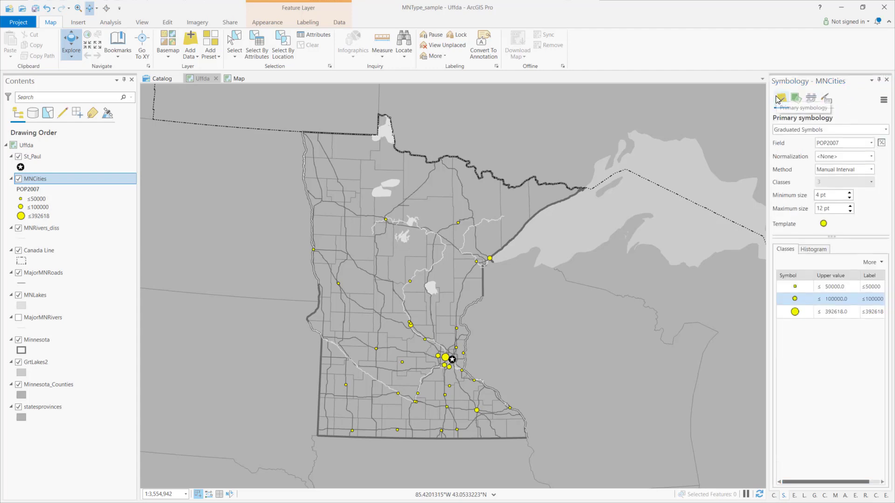
- Color the template symbol dark gray and apply it to all three city classes
{"action": "left_click", "coordinate": [824, 224]}
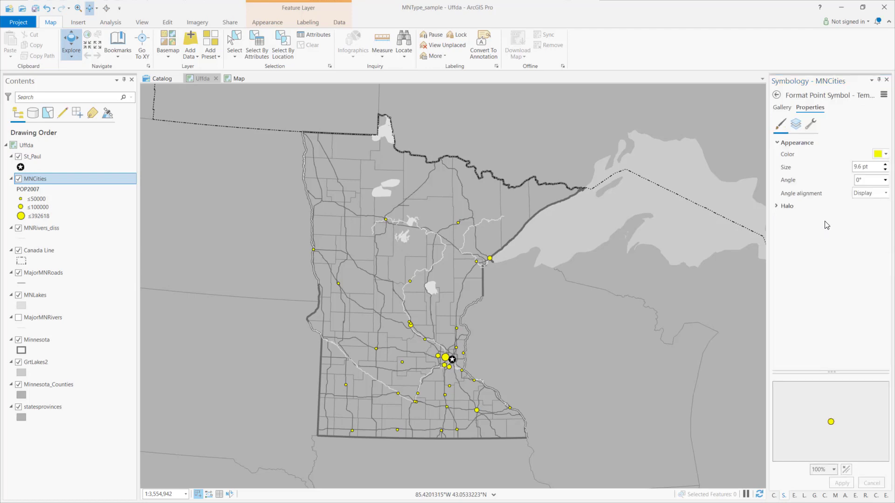
{"action": "left_click", "coordinate": [886, 155]}
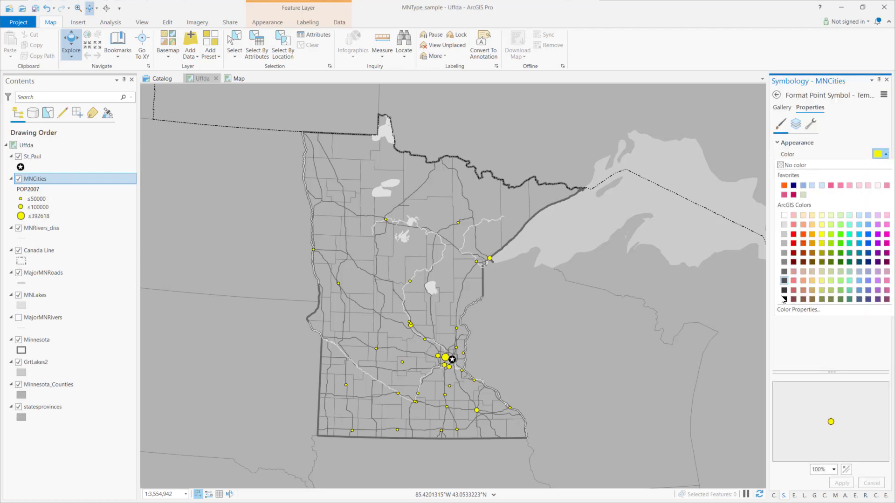
{"action": "left_click", "coordinate": [783, 301]}
{"action": "left_click", "coordinate": [842, 484]}
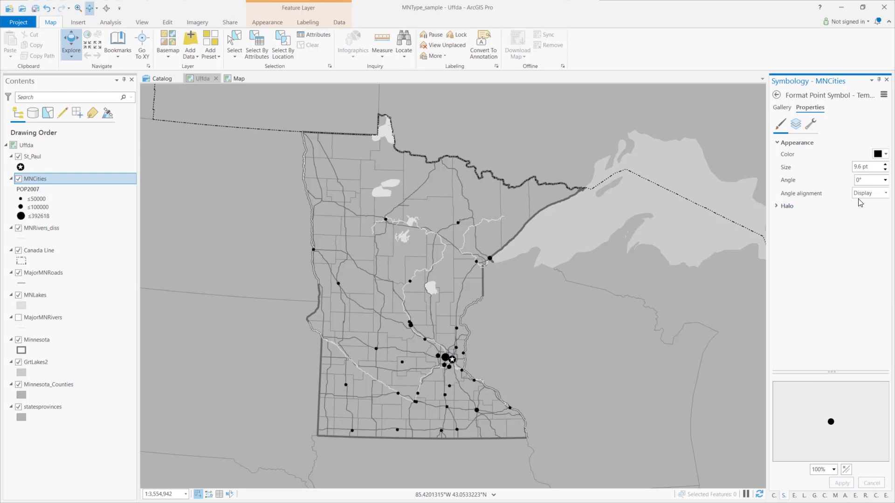
{"action": "left_click", "coordinate": [881, 154]}
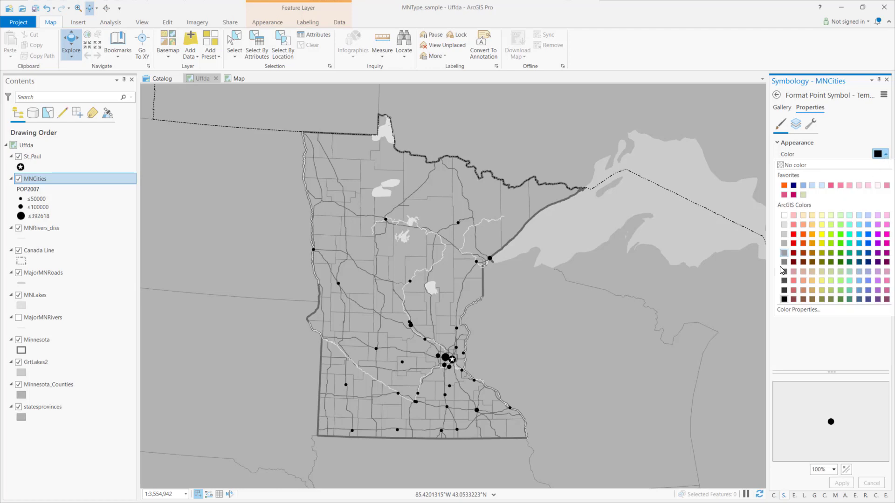
{"action": "left_click", "coordinate": [787, 286]}
{"action": "left_click", "coordinate": [843, 484]}
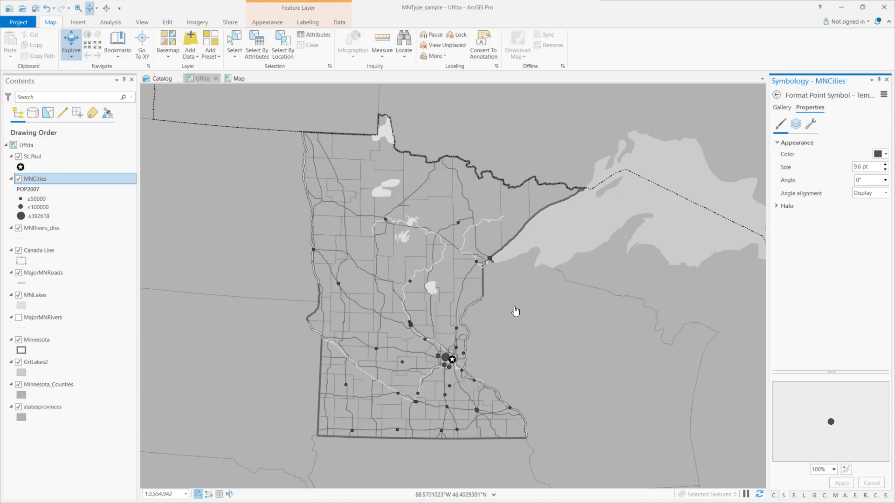
{"action": "scroll", "coordinate": [435, 362], "scroll_direction": "up", "scroll_amount": 2}
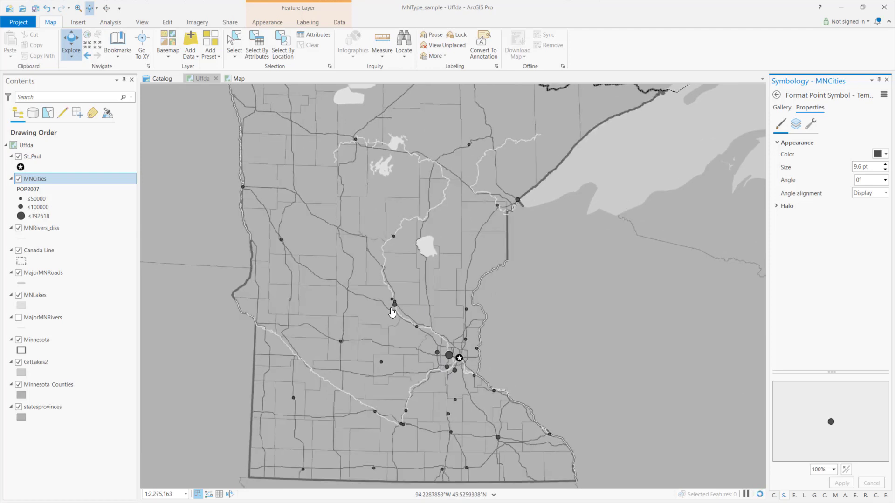
{"action": "scroll", "coordinate": [534, 371], "scroll_direction": "down", "scroll_amount": 2}
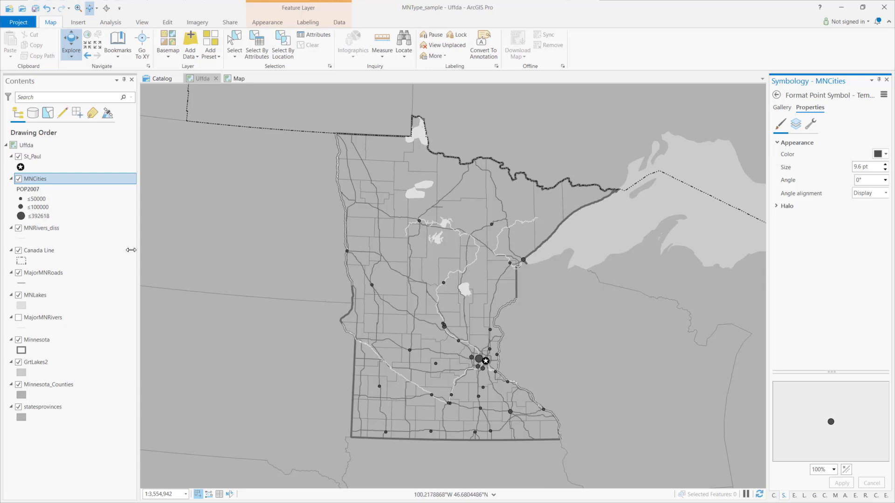
- Add the MNCities definition query NAME is not equal to 'Saint Paul' and apply it
{"action": "right_click", "coordinate": [35, 178]}
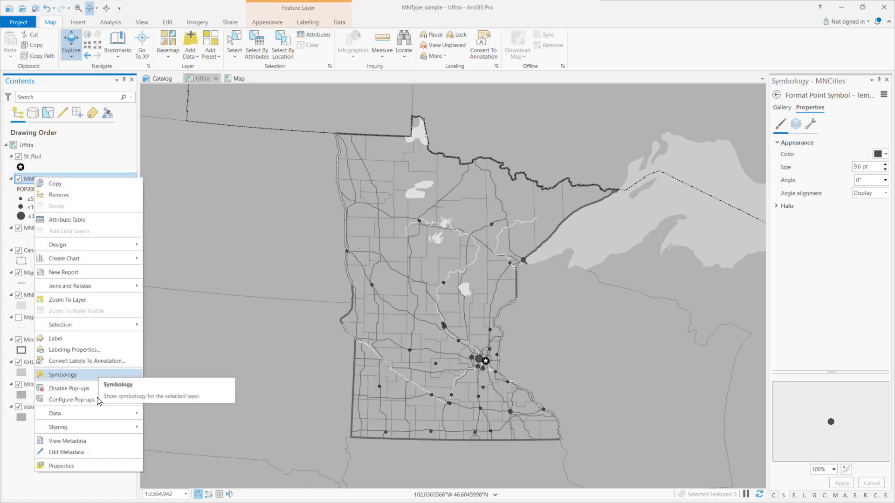
{"action": "left_click", "coordinate": [80, 463]}
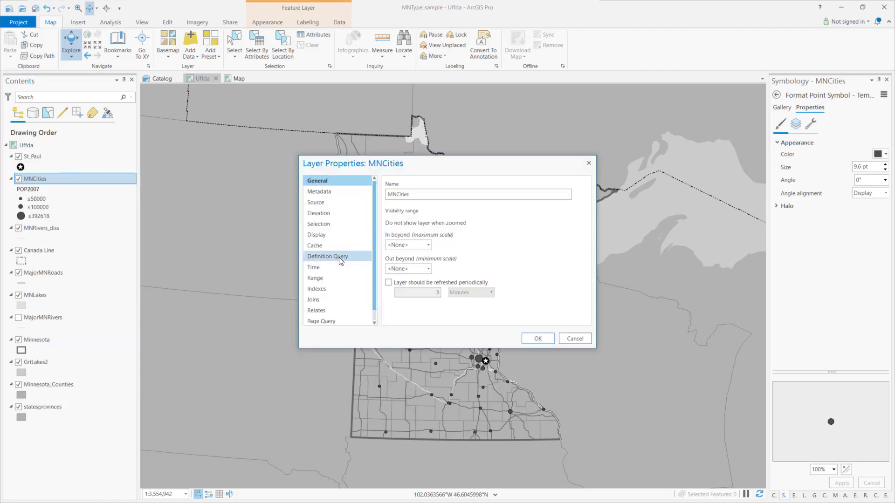
{"action": "left_click", "coordinate": [340, 260]}
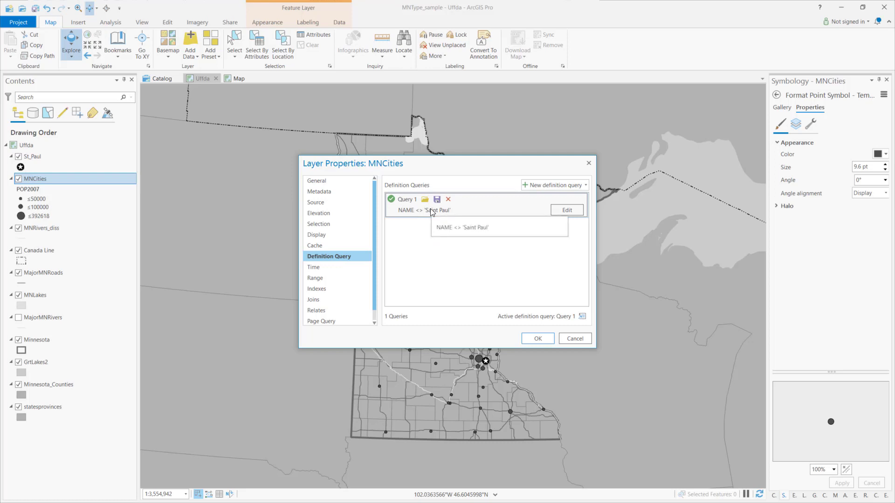
{"action": "left_click", "coordinate": [567, 210]}
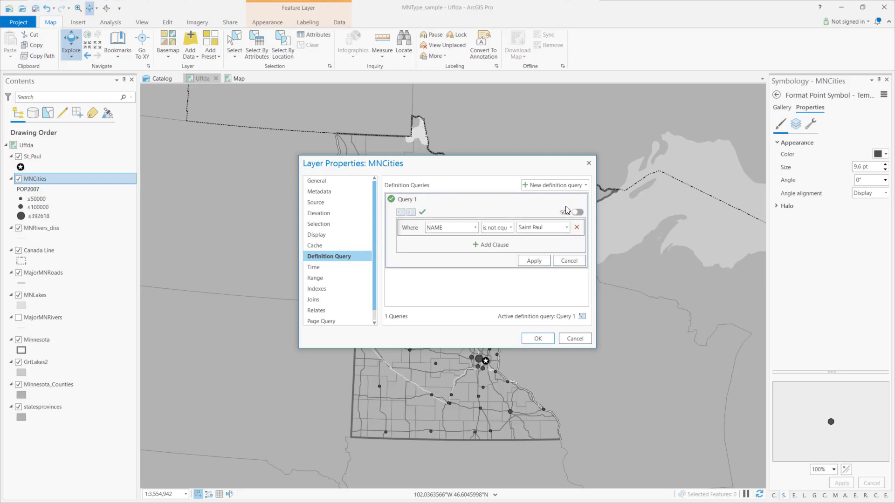
{"action": "left_click", "coordinate": [539, 262]}
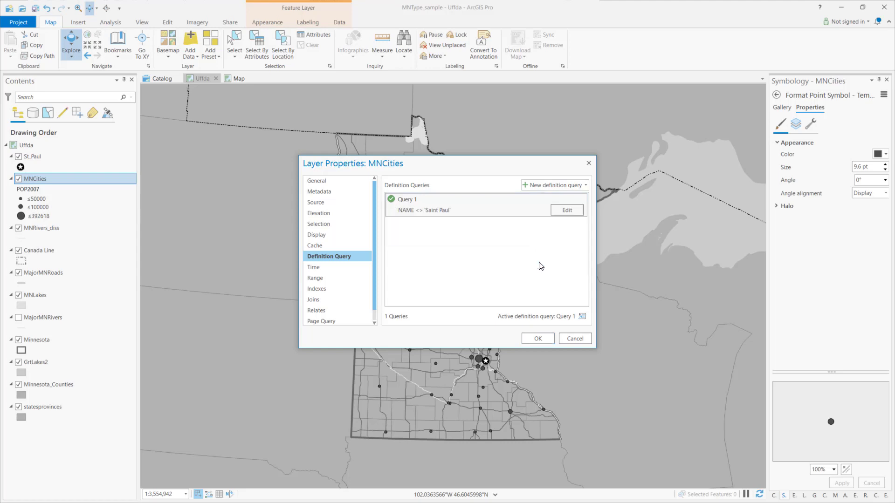
{"action": "left_click", "coordinate": [535, 342]}
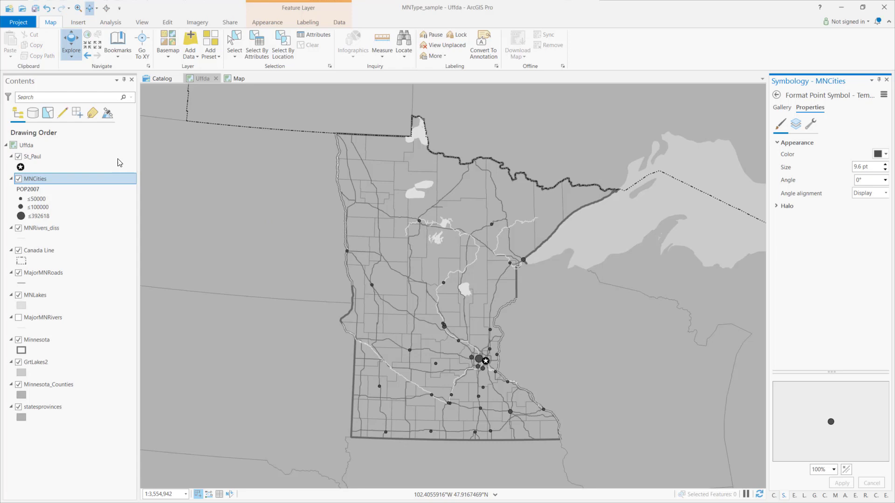
- Toggle the St_Paul layer off and back on to confirm its star remains
{"action": "left_click", "coordinate": [17, 160]}
{"action": "left_click", "coordinate": [18, 156]}
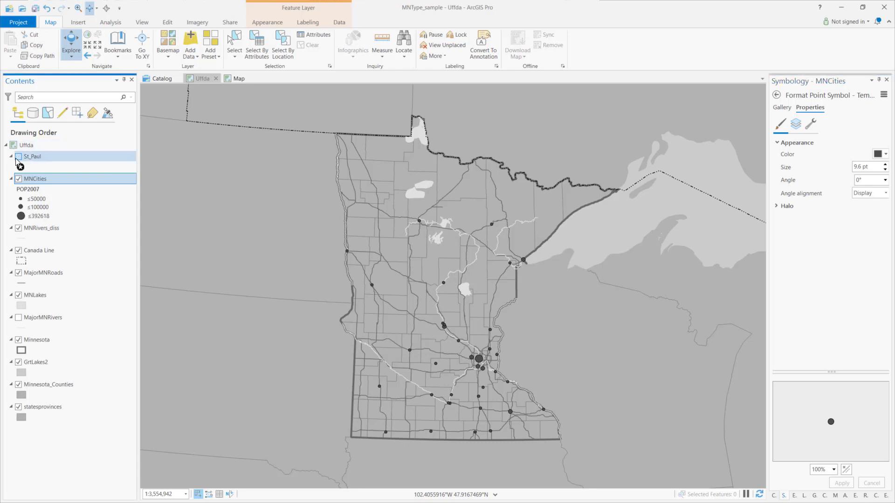
{"action": "left_click", "coordinate": [18, 156]}
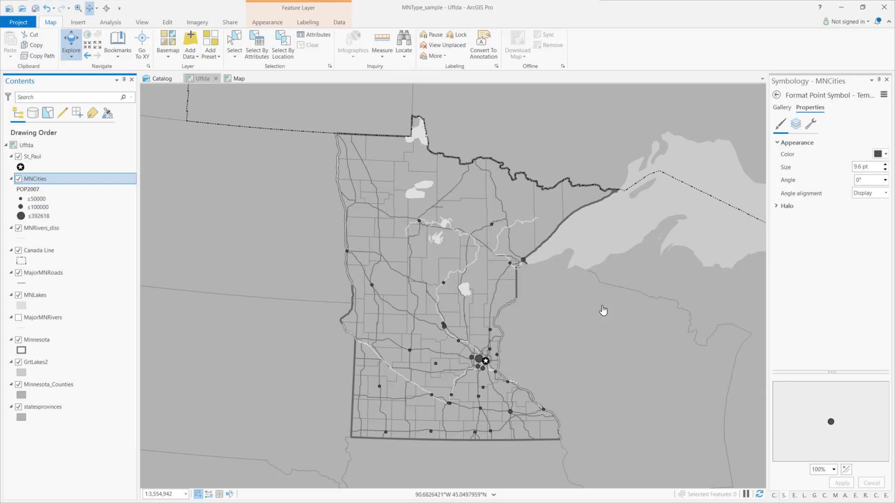
- Show MNCities labeling properties, check the Default class, and bring up the label class menu
{"action": "right_click", "coordinate": [55, 178]}
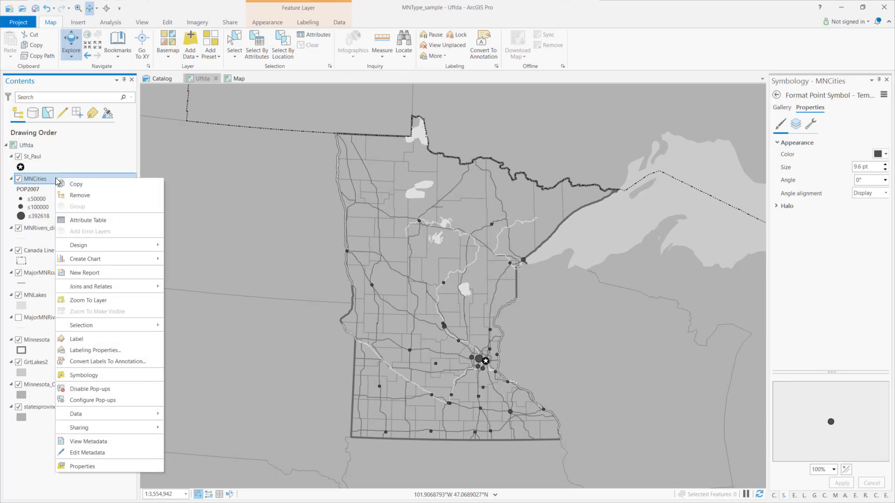
{"action": "left_click", "coordinate": [105, 350]}
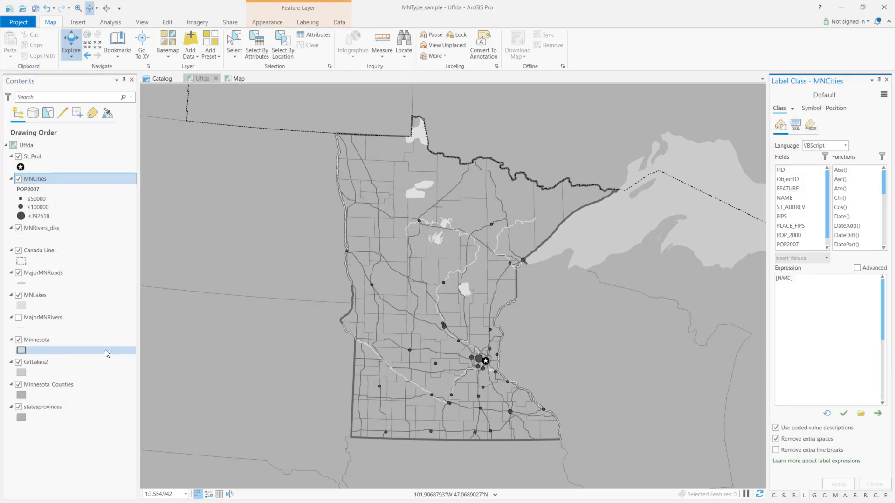
{"action": "left_click", "coordinate": [792, 109]}
{"action": "left_click", "coordinate": [885, 94]}
{"action": "left_click", "coordinate": [886, 94]}
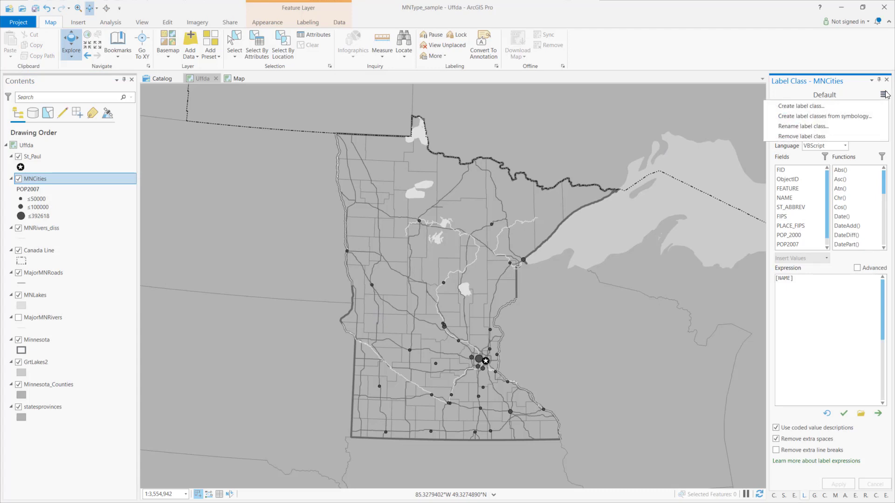
- Create the ≤50000, ≤100000 and ≤392618 label classes from symbology and check the Class list
{"action": "left_click", "coordinate": [847, 123]}
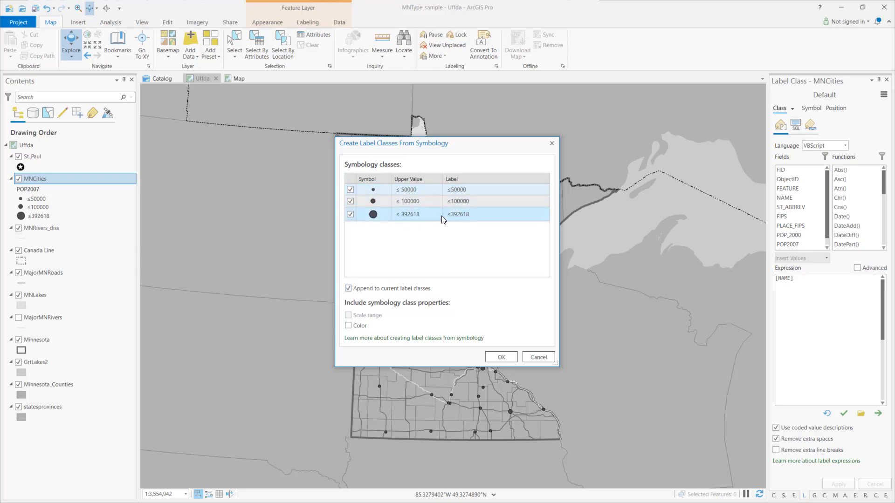
{"action": "left_click", "coordinate": [497, 355]}
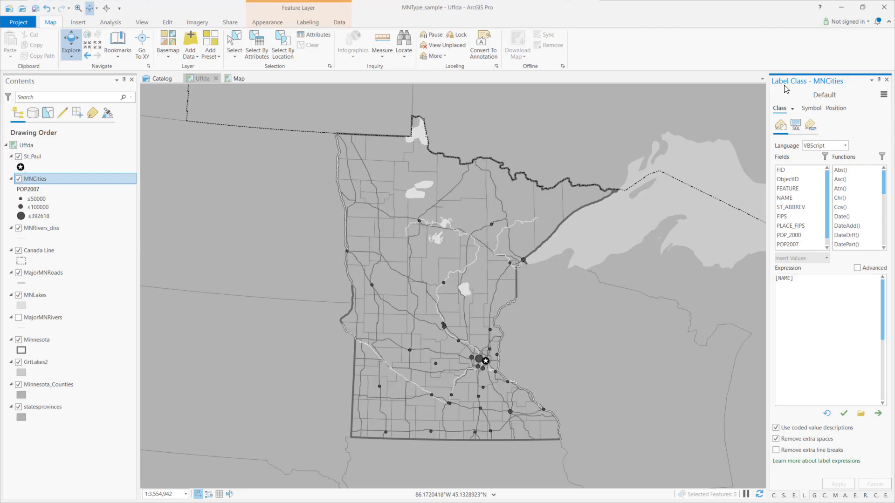
{"action": "left_click", "coordinate": [793, 109]}
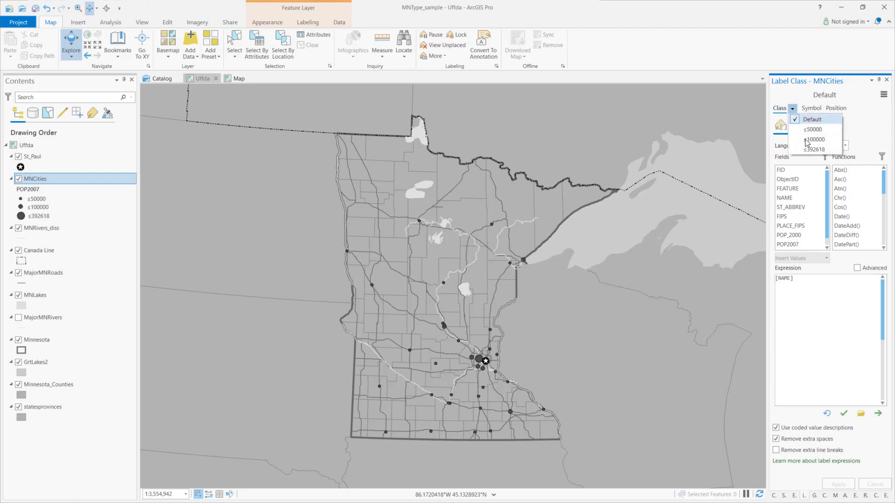
- Remove the Default label class and bring up the ≤50000 class's text symbol settings
{"action": "left_click", "coordinate": [884, 96]}
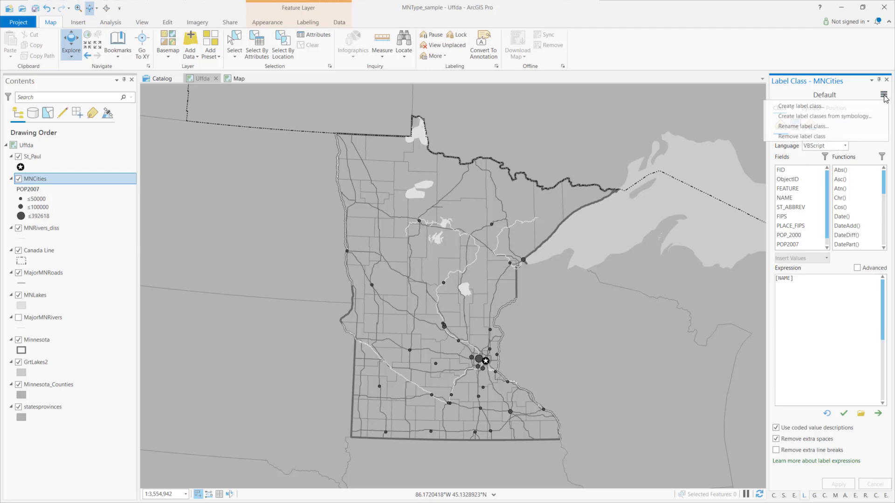
{"action": "left_click", "coordinate": [803, 136]}
{"action": "left_click", "coordinate": [792, 109]}
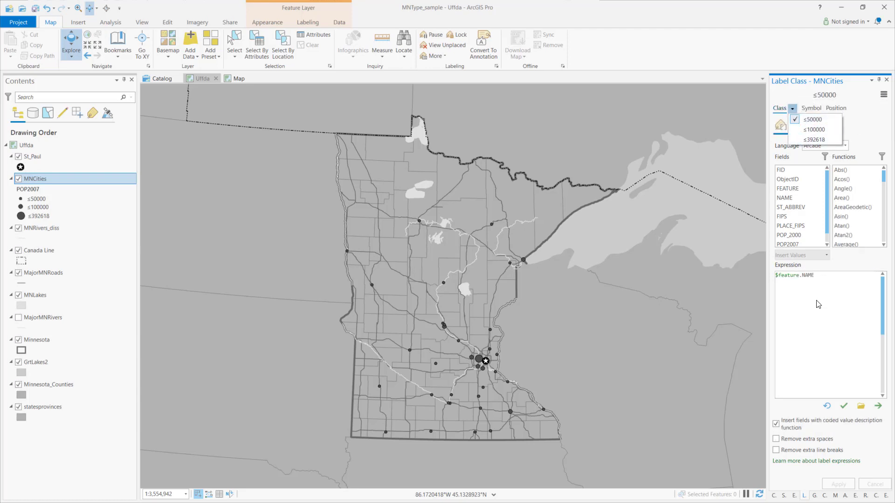
{"action": "left_click", "coordinate": [813, 109]}
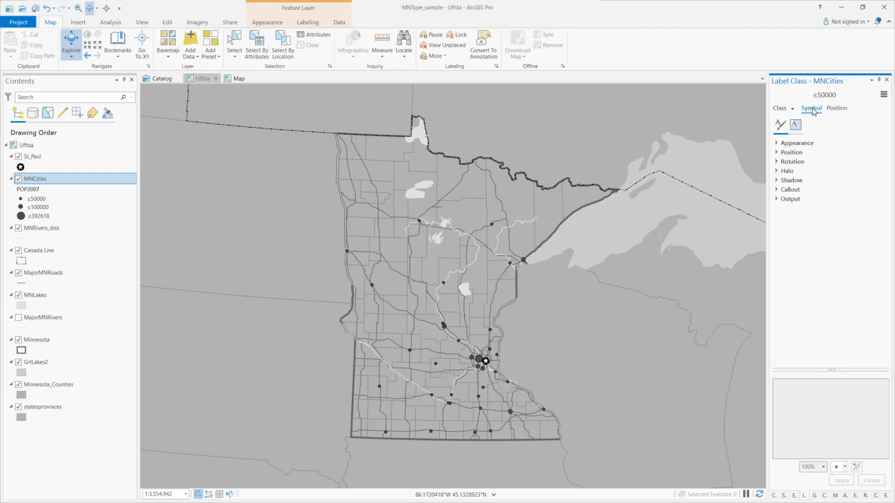